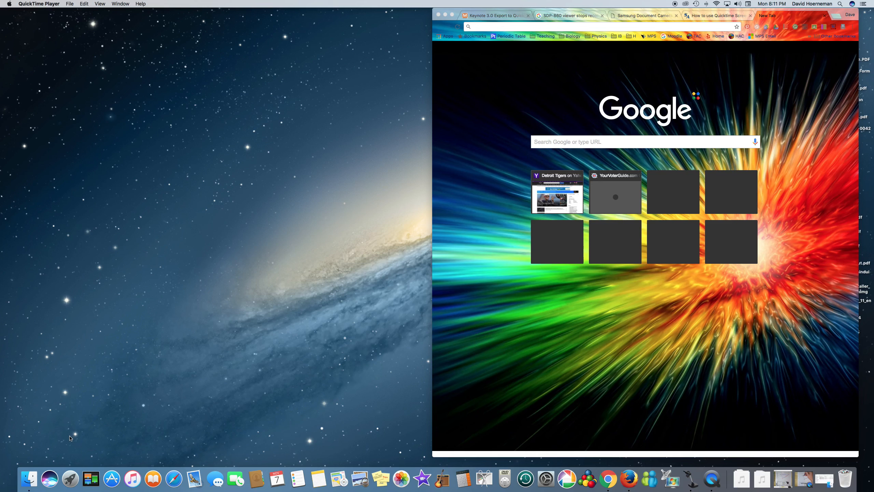
Launch Logger Pro and open the file 12 Video Analysis.cmbl from the Tutorials folder
click(70, 480)
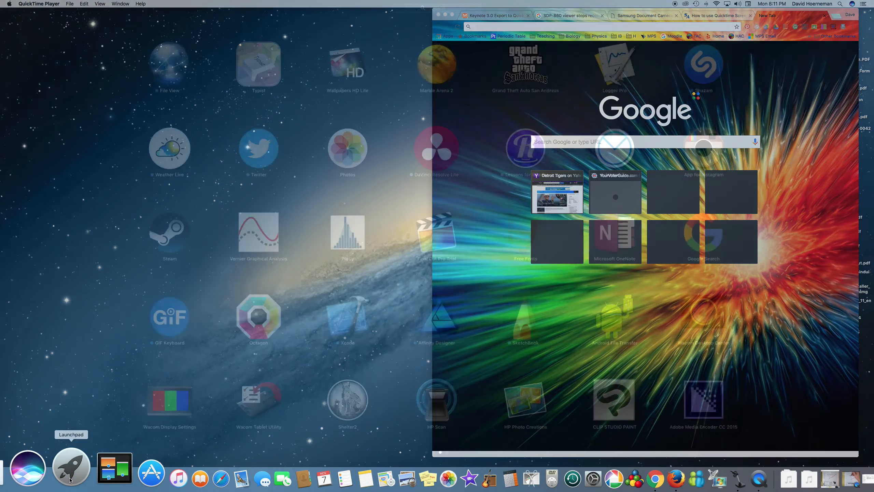
click(605, 86)
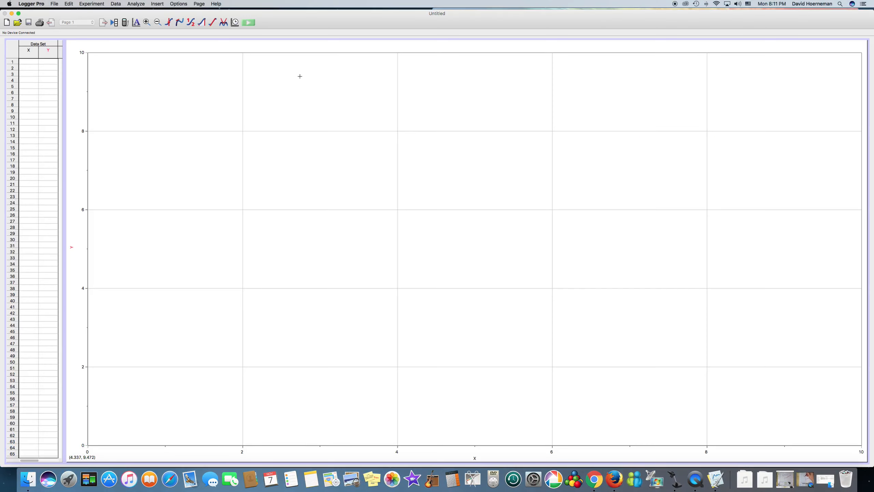
click(54, 4)
click(61, 19)
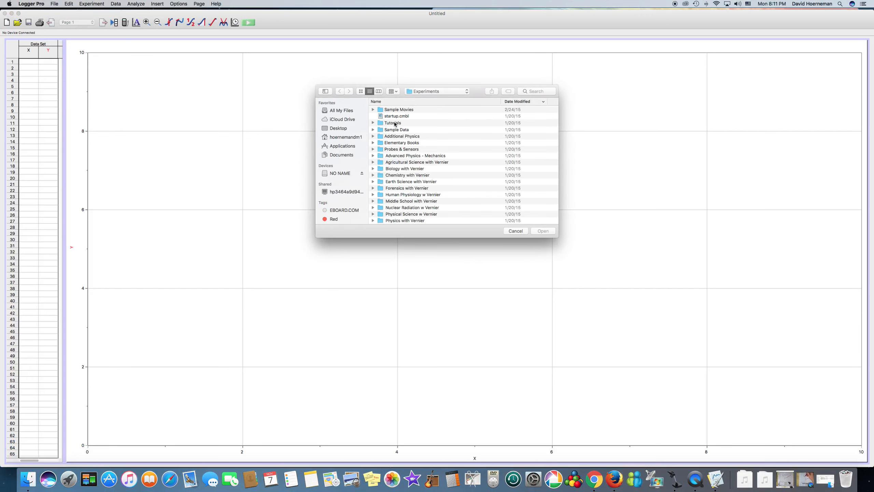
double_click(392, 123)
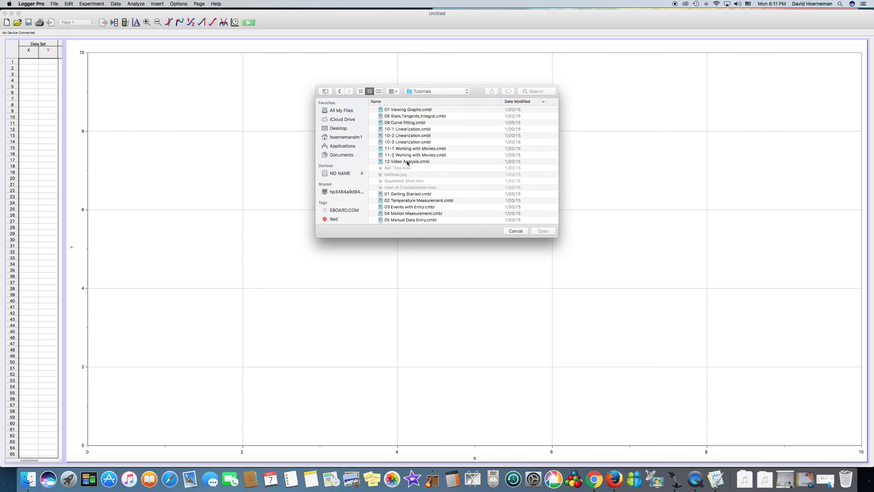
click(407, 162)
double_click(407, 162)
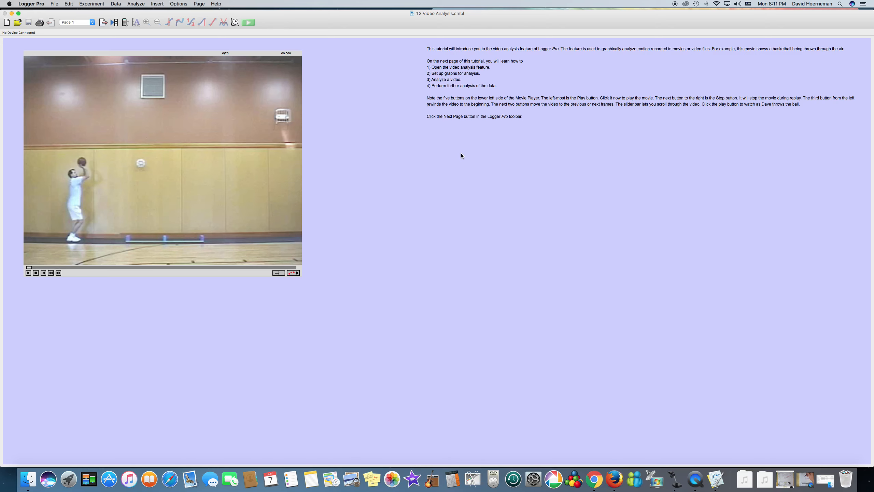
Go to page 2 of the tutorial and turn on the movie's video analysis tools
click(103, 23)
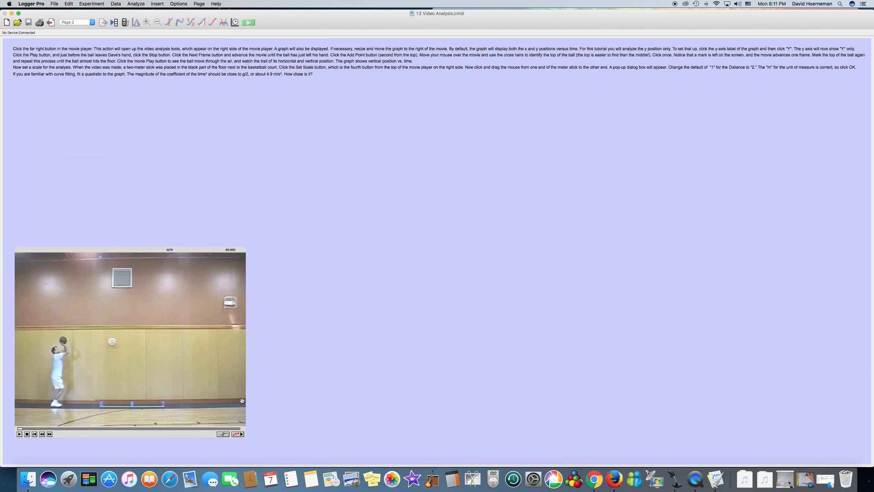
click(239, 434)
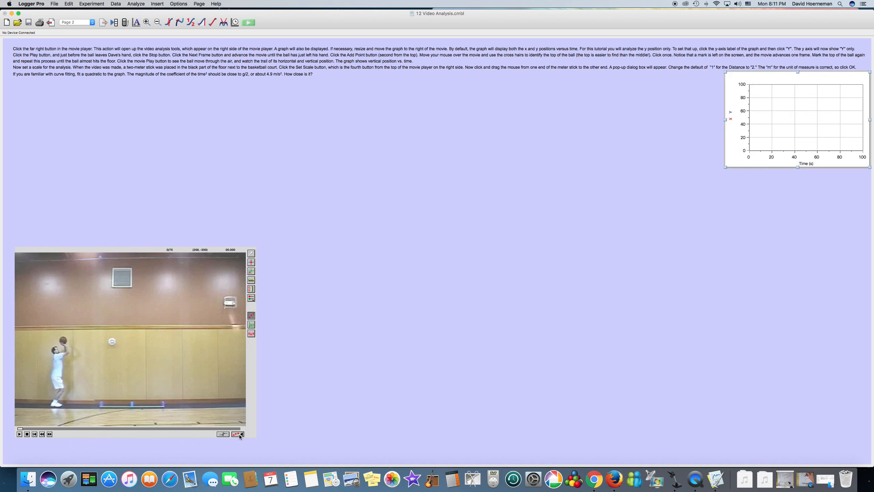
Move and enlarge the movie and the graph so they sit side by side just below the instructions
drag(216, 250, 217, 87)
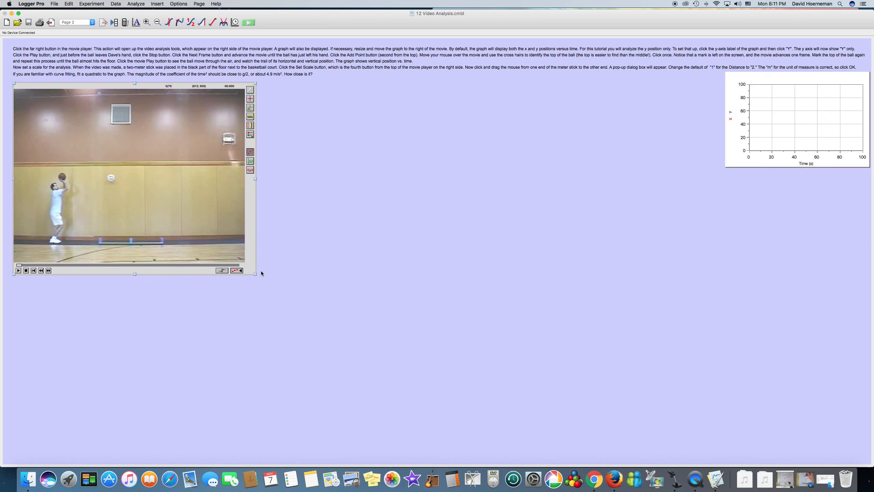
drag(256, 273, 367, 359)
double_click(802, 83)
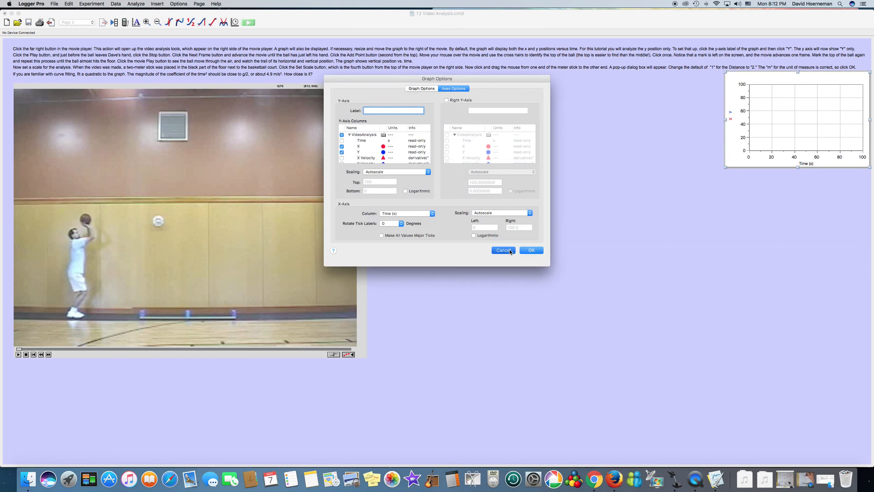
click(510, 252)
drag(763, 78, 419, 88)
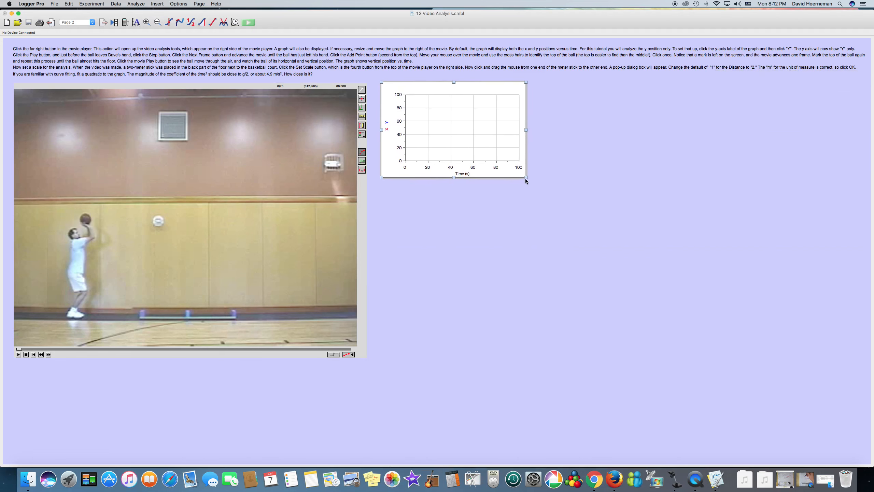
drag(526, 177, 750, 359)
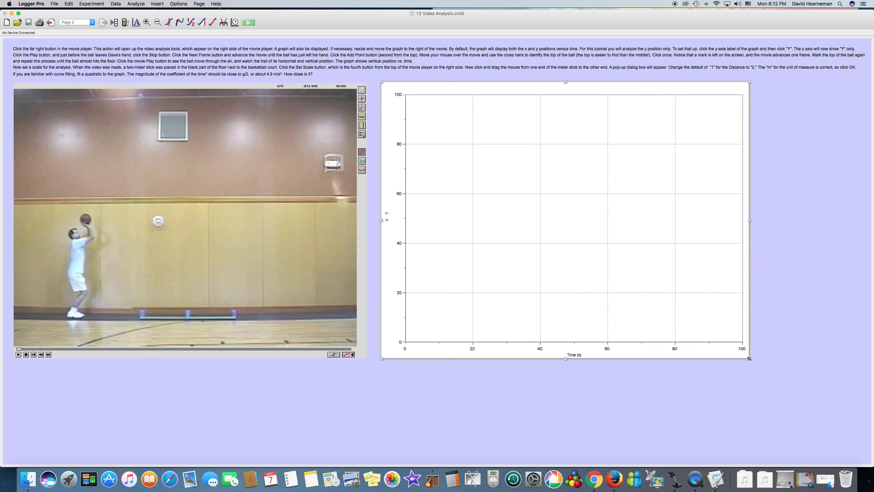
Advance the movie to the ball's release and add points marking the ball in successive frames until it nears the floor
click(361, 100)
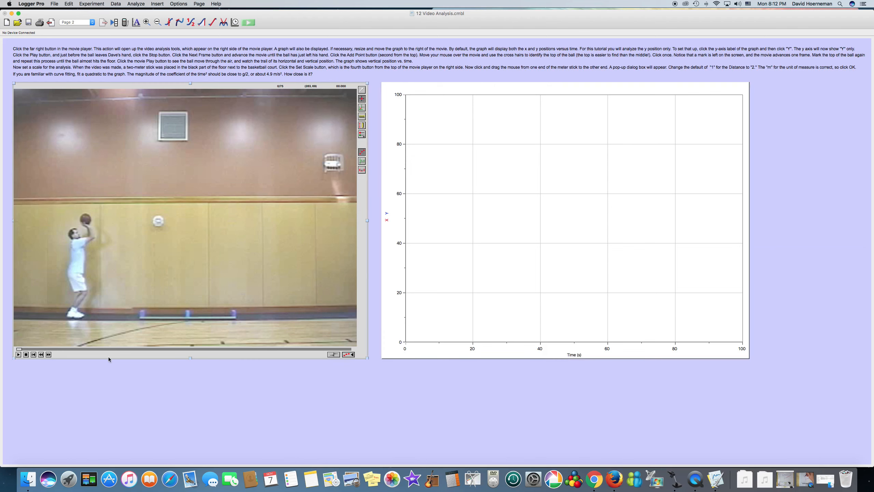
drag(18, 350, 53, 350)
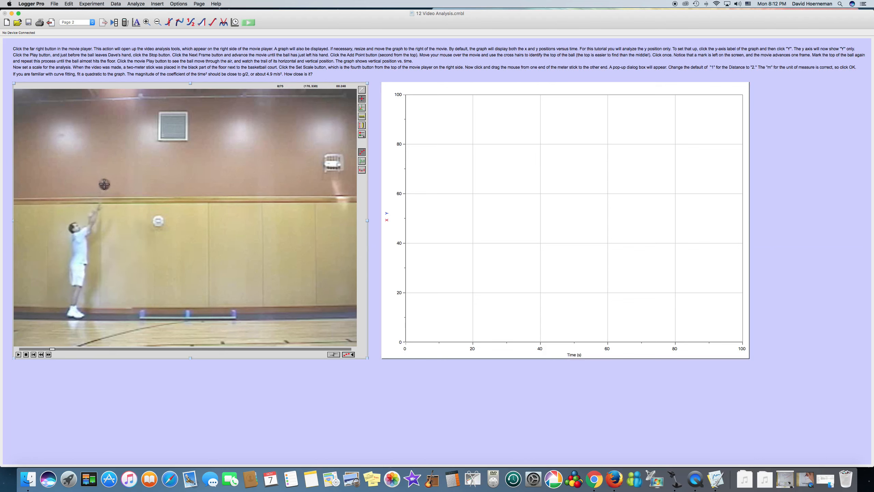
click(105, 184)
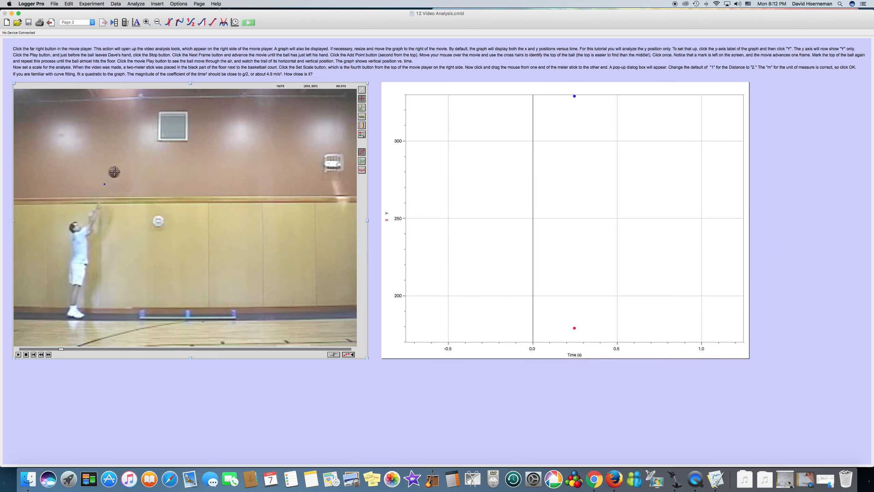
click(114, 172)
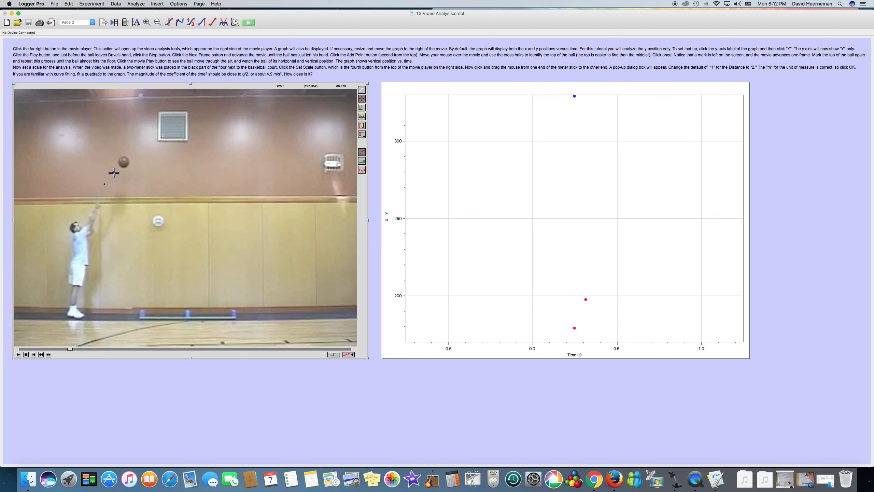
click(123, 162)
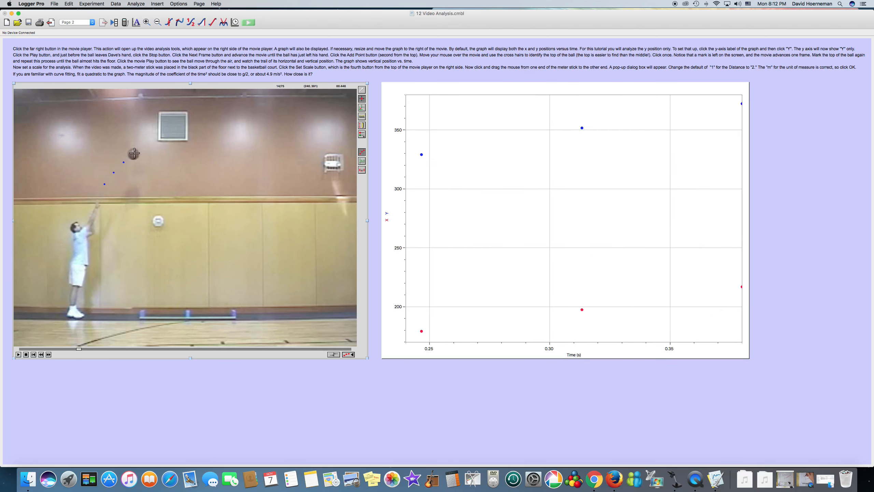
click(133, 153)
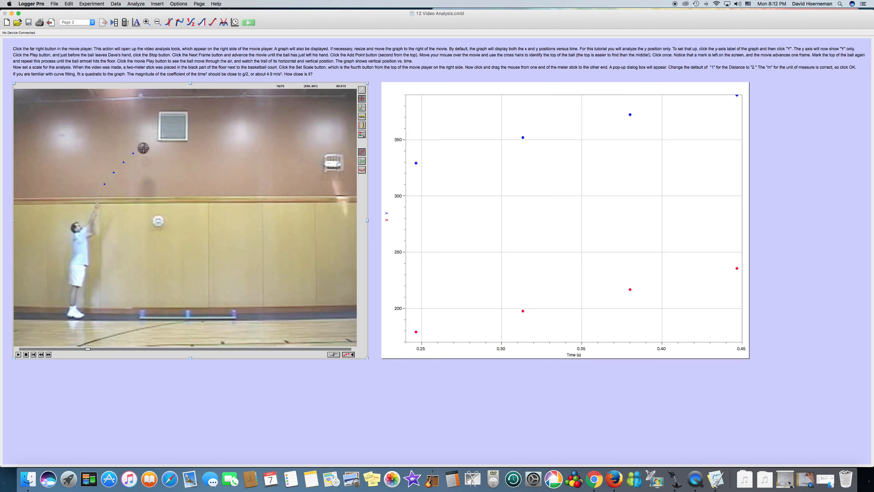
click(144, 148)
click(153, 143)
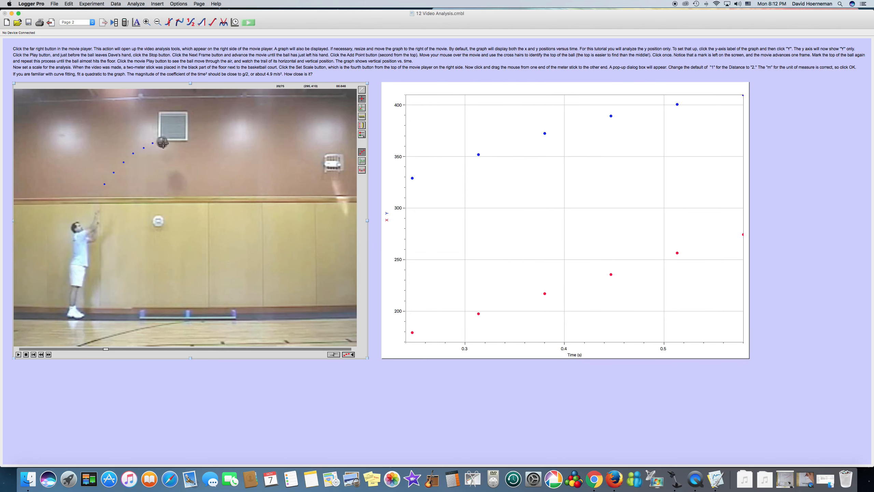
click(163, 143)
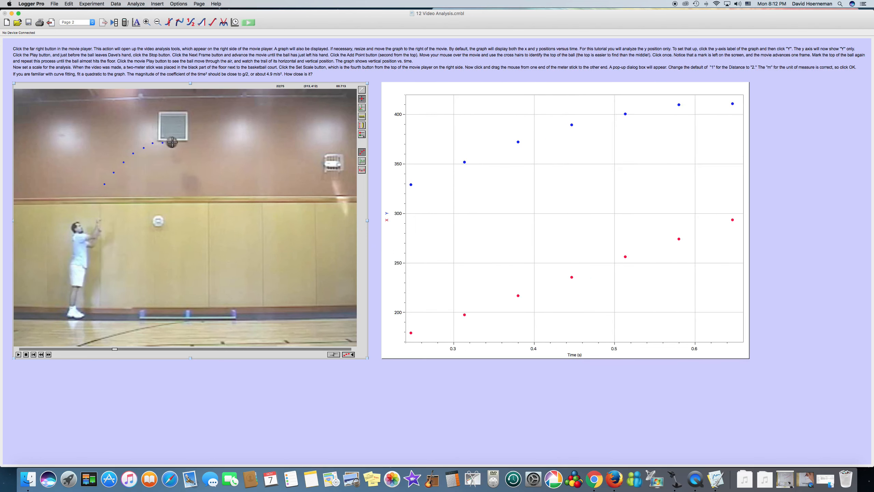
click(172, 141)
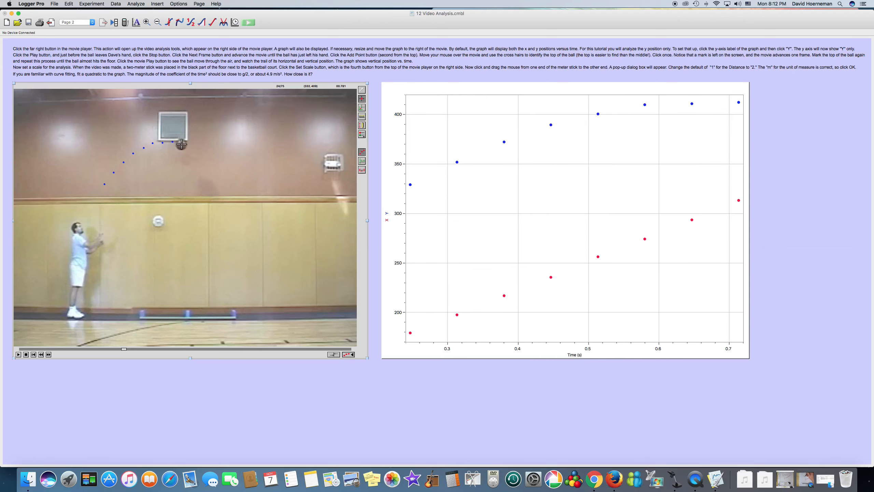
click(182, 144)
click(192, 148)
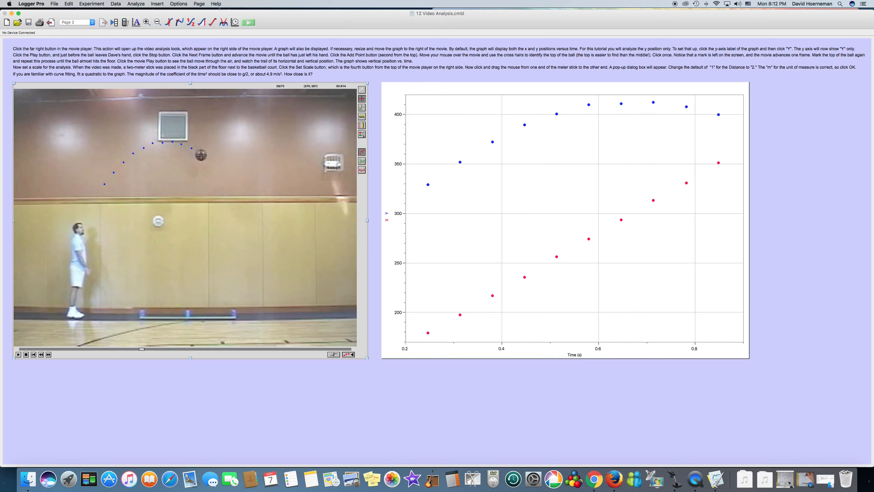
click(201, 154)
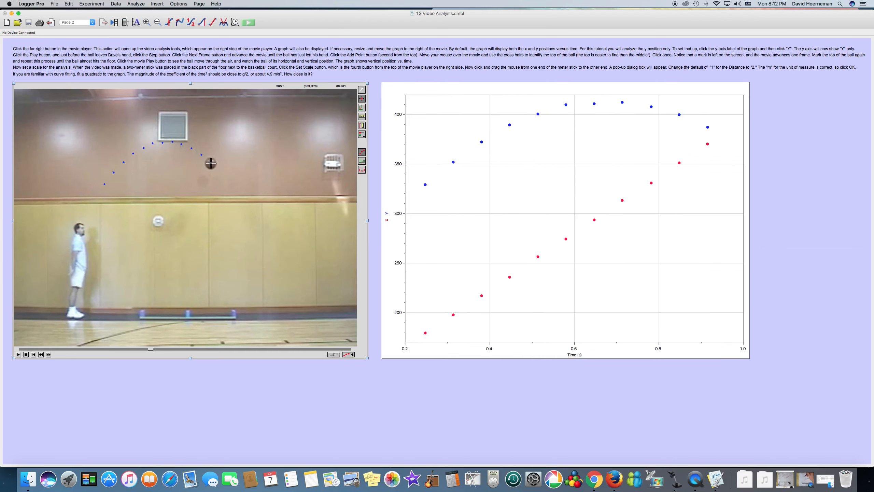
click(210, 163)
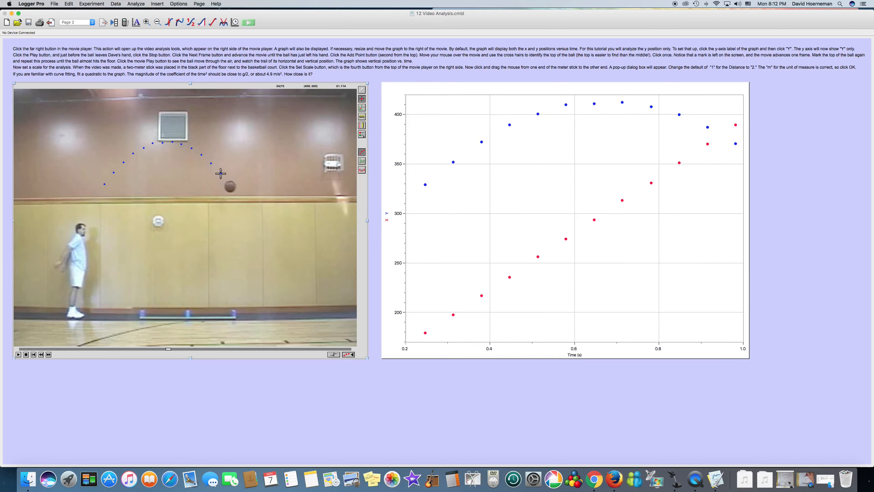
click(221, 173)
click(230, 186)
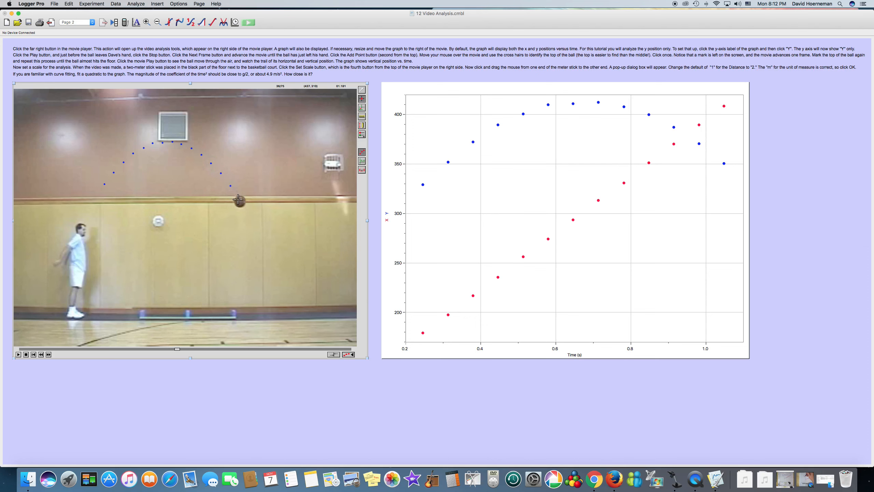
click(240, 201)
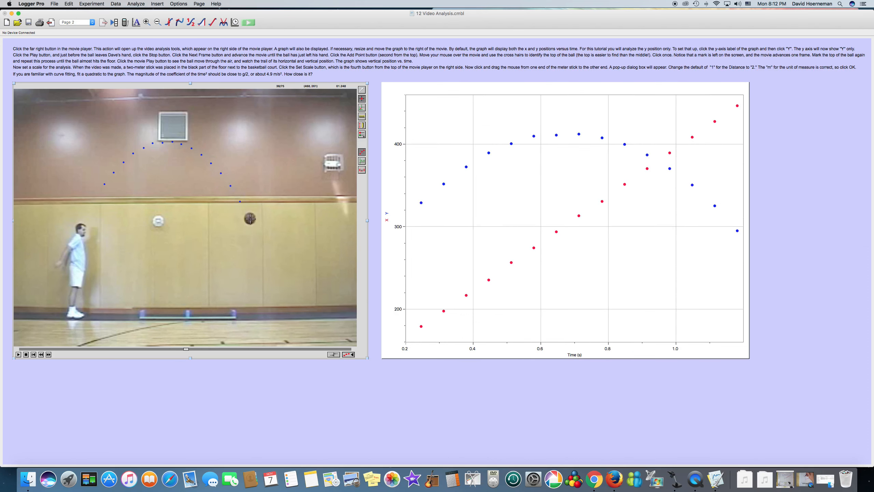
click(250, 218)
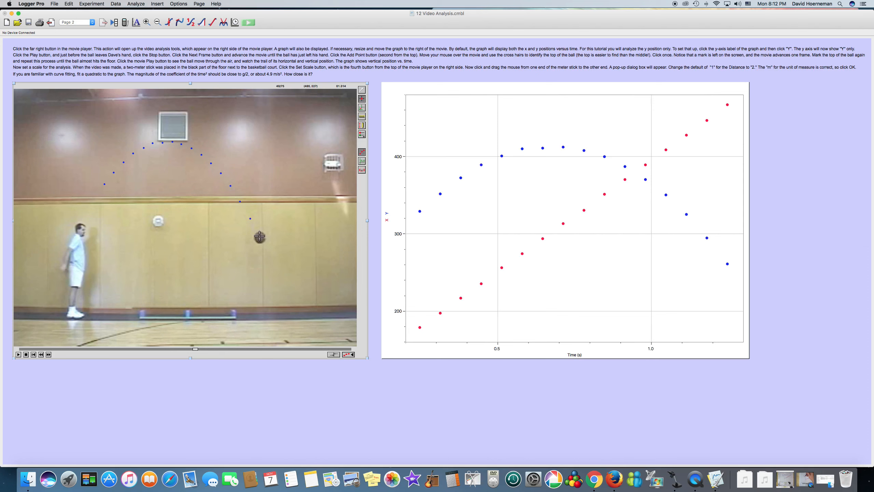
click(260, 237)
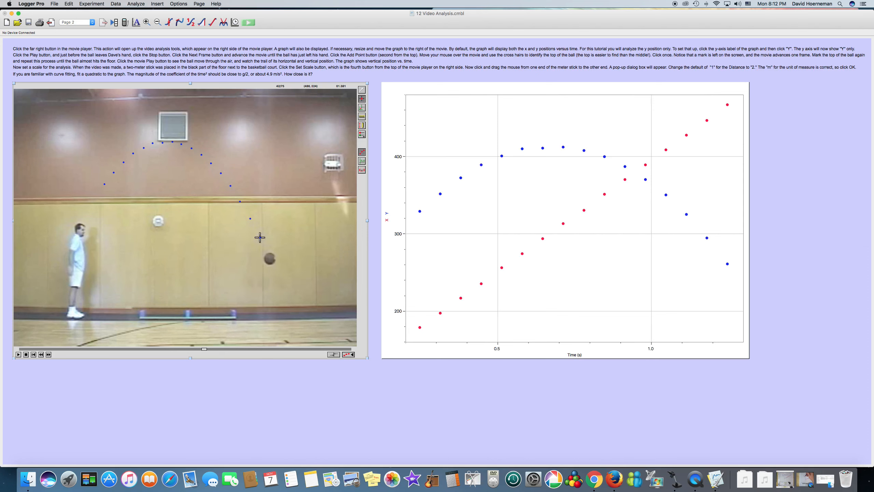
click(270, 259)
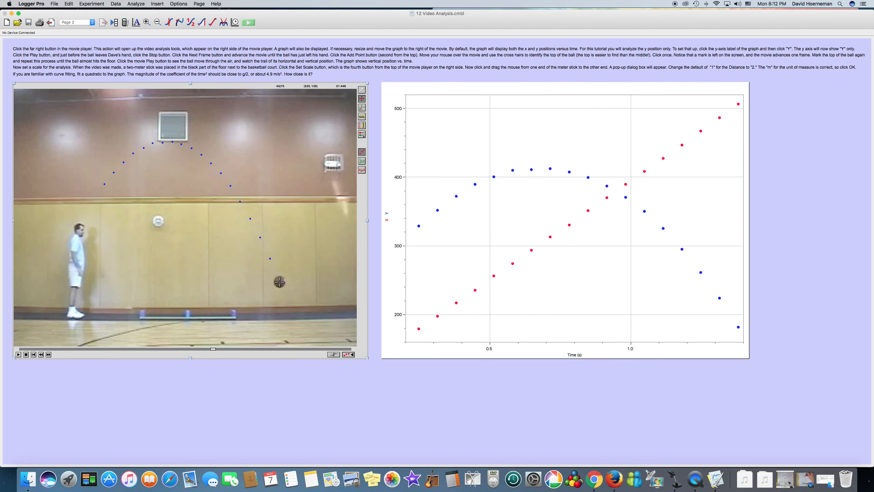
click(279, 282)
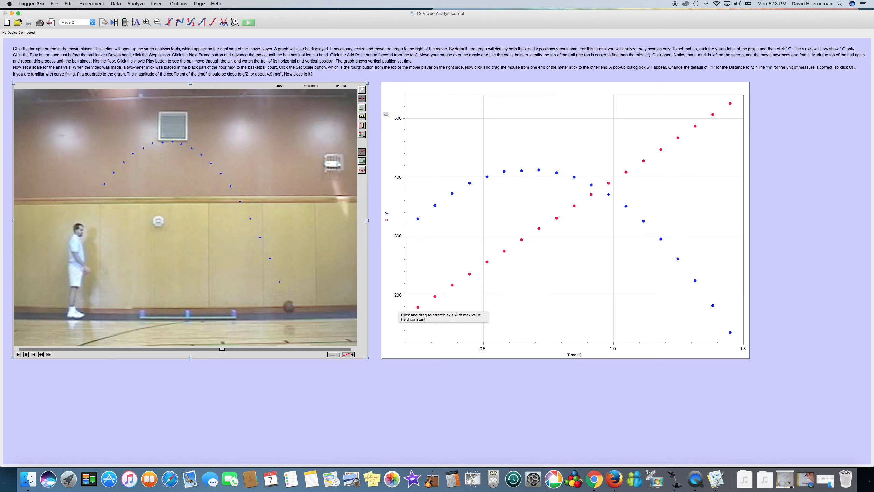
Set the movie's scale along the full length of the stick on the floor to a distance of 2 m
click(363, 118)
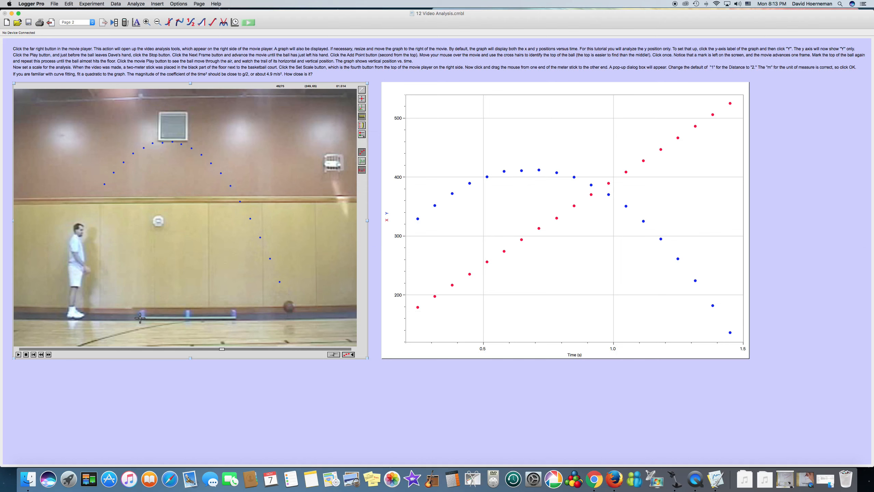
drag(140, 318, 236, 319)
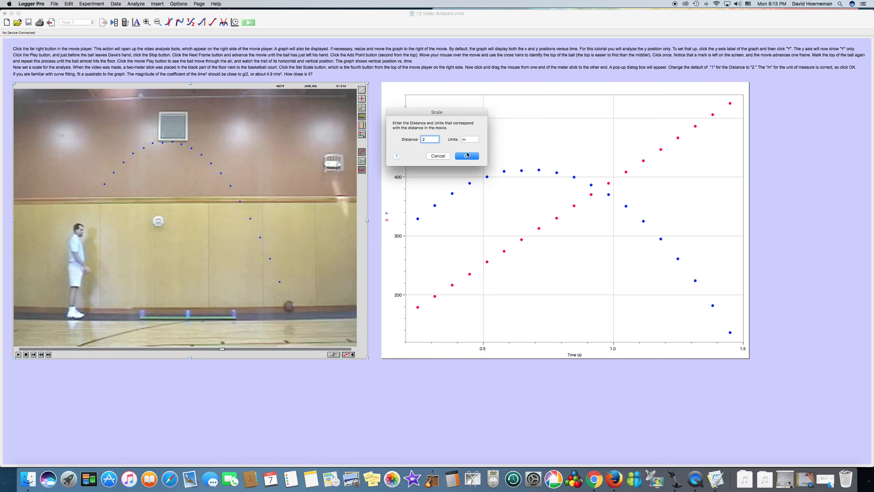
click(467, 155)
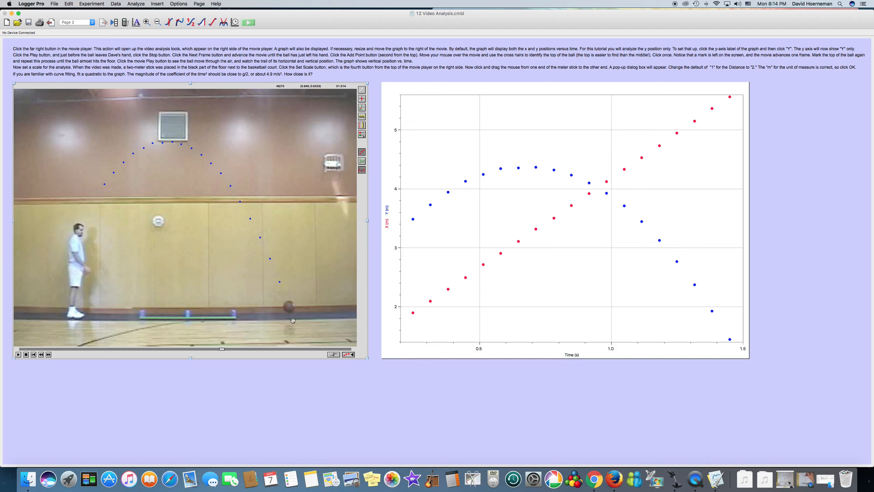
Set the graph's vertical axis to plot only Y against time
click(387, 222)
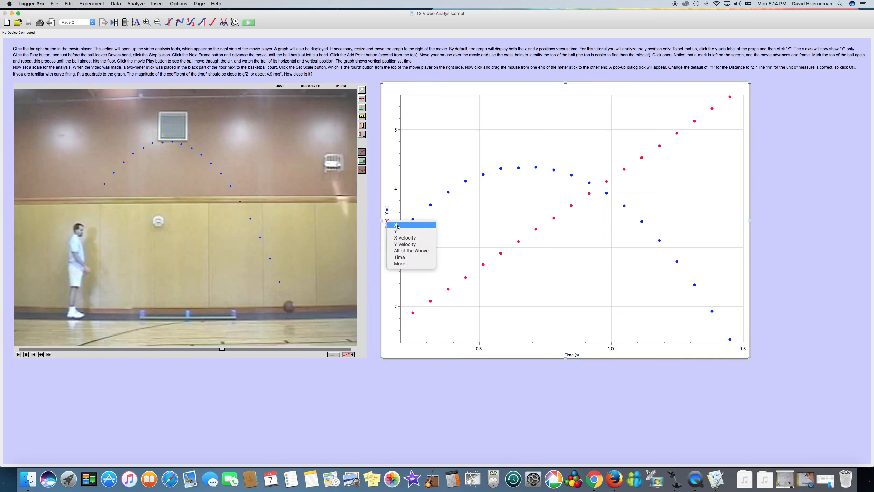
click(397, 231)
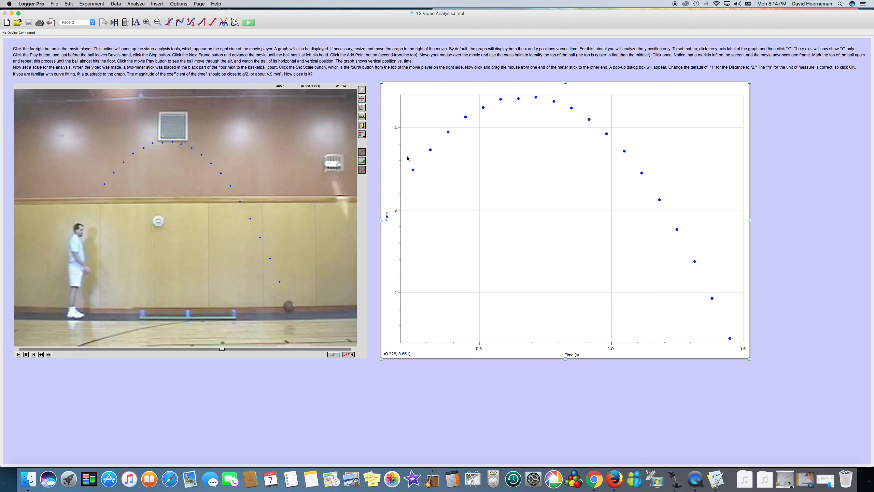
Fit a quadratic curve (At^2+Bt+C) to the Y points across the throw and move the fit results box beneath the curve
drag(408, 157, 732, 299)
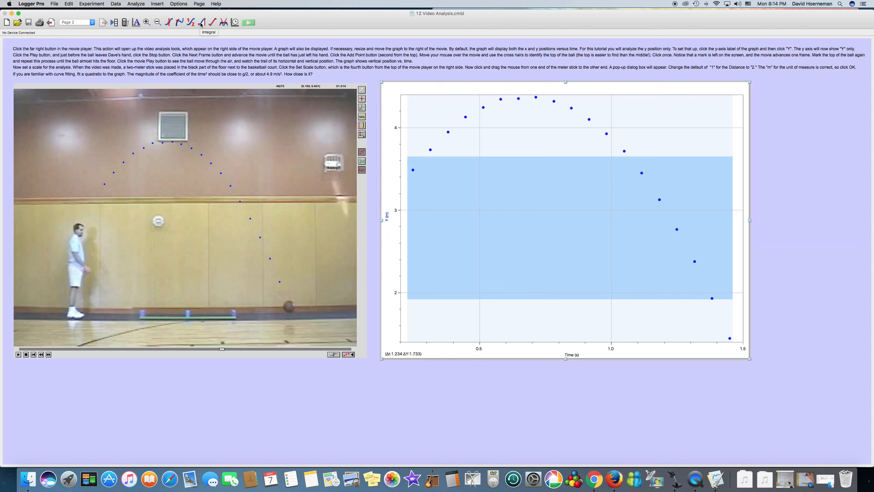
click(224, 23)
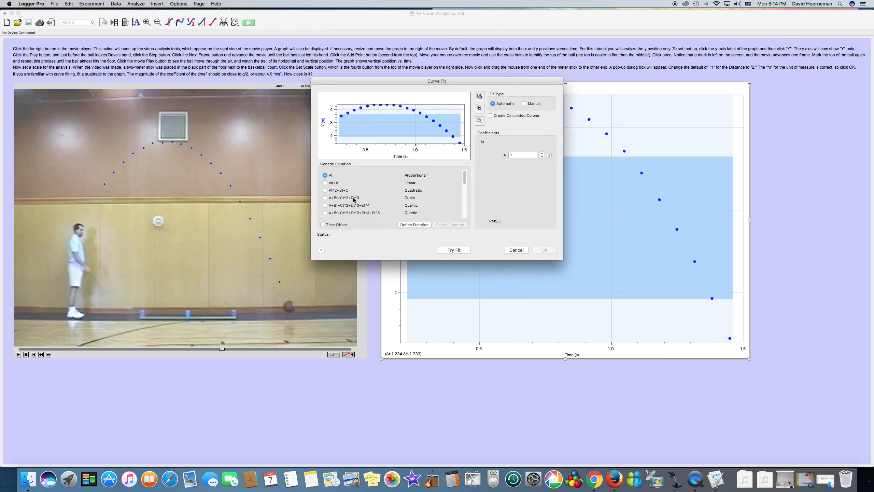
click(324, 190)
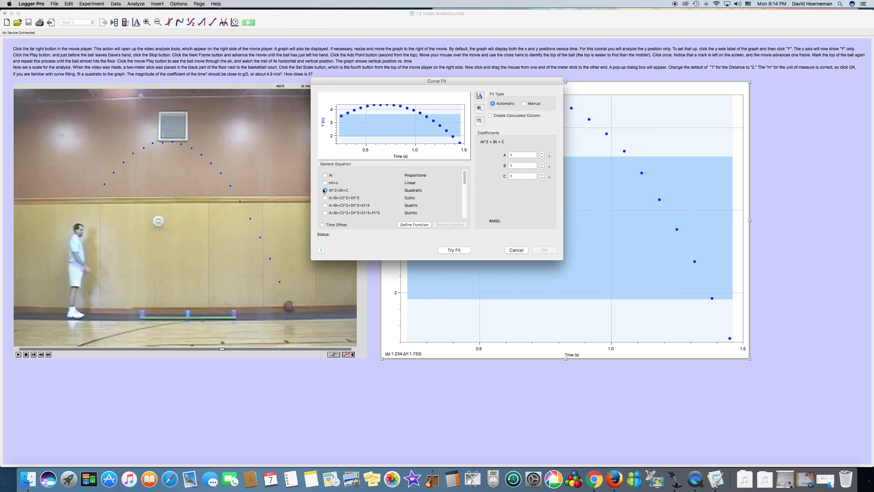
click(454, 250)
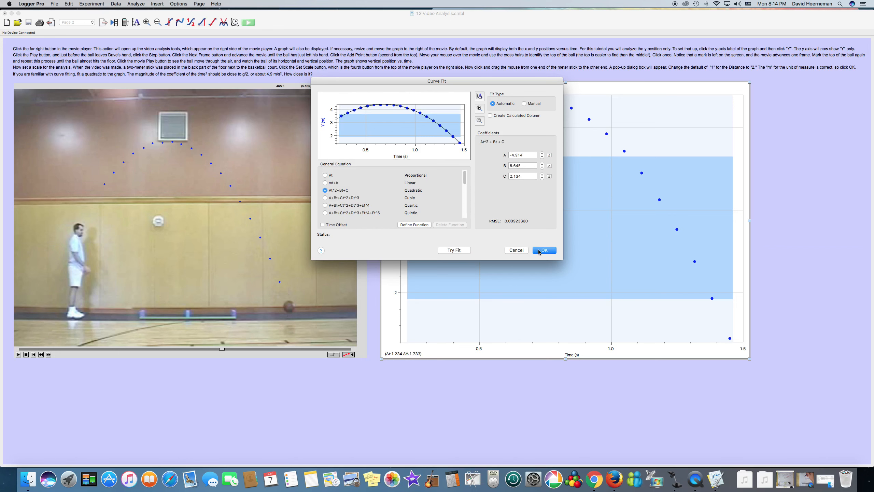
click(539, 249)
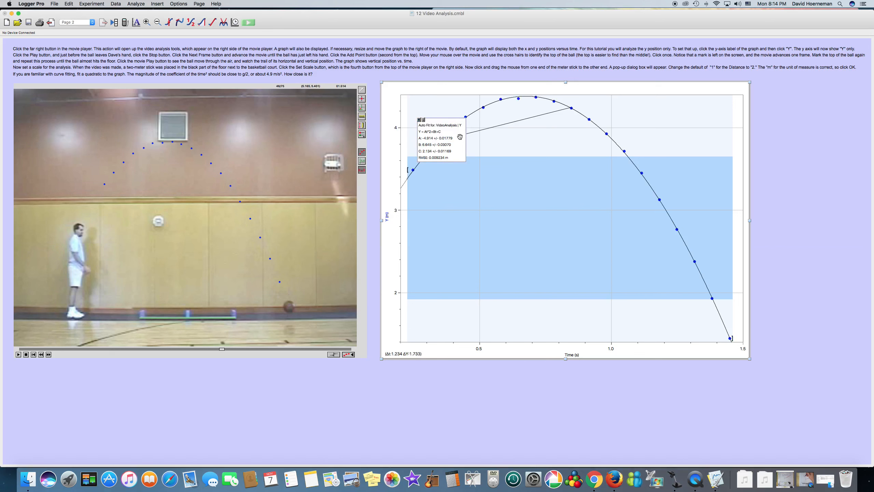
drag(460, 135, 532, 142)
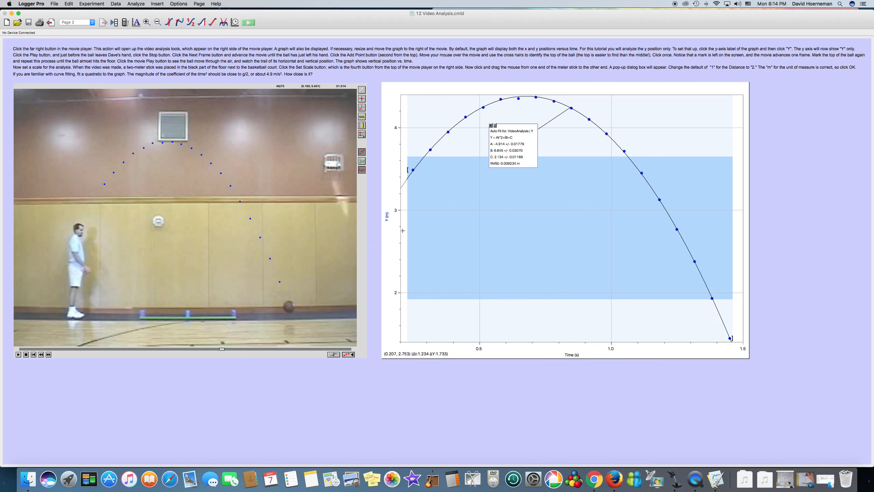
Change the graph's vertical axis to plot X against time and clear the old range selection
click(387, 217)
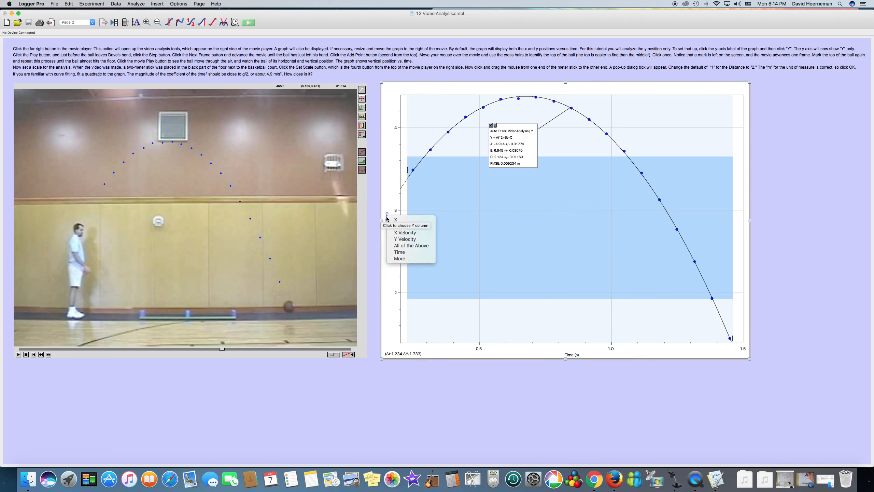
click(399, 221)
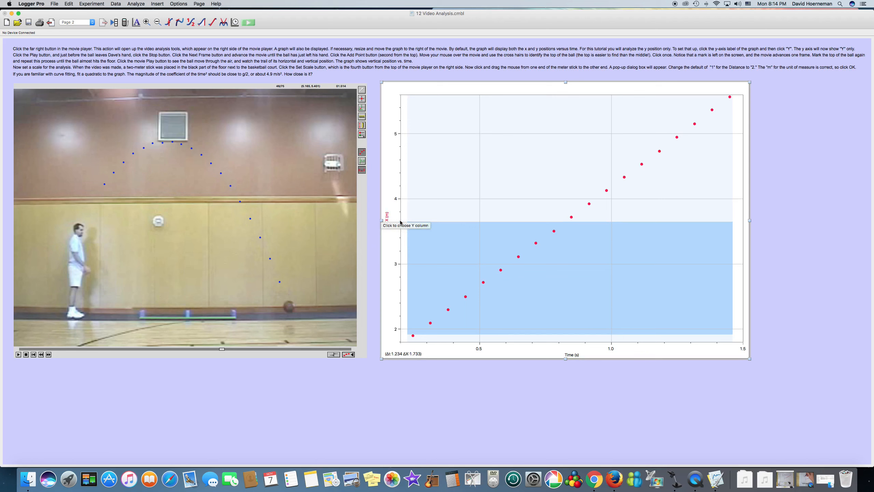
click(406, 199)
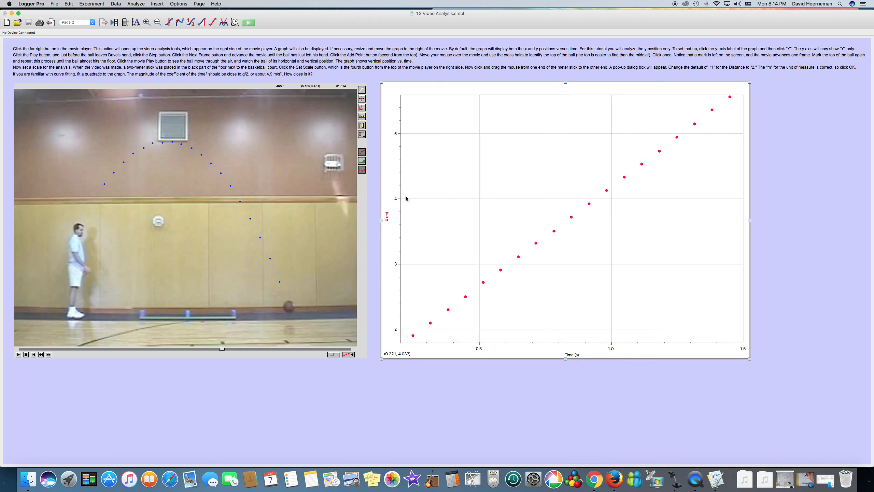
Select nearly the full time range of the X points and apply a linear (mt+b) curve fit
double_click(406, 198)
click(509, 251)
drag(404, 198, 565, 195)
drag(618, 199, 727, 199)
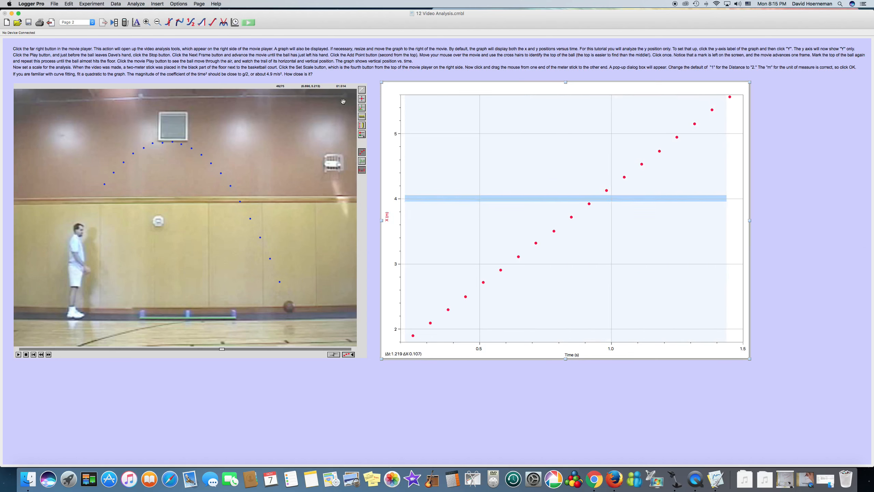
click(224, 25)
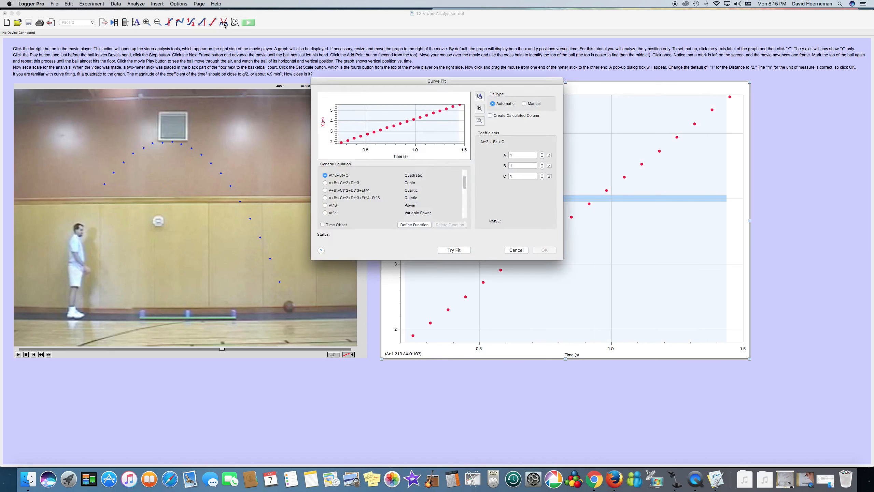
scroll(342, 199, up, 2)
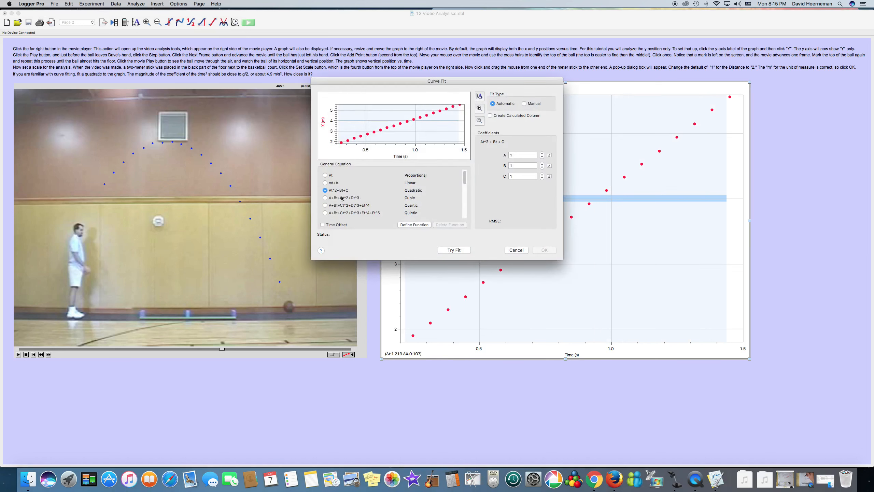
click(326, 183)
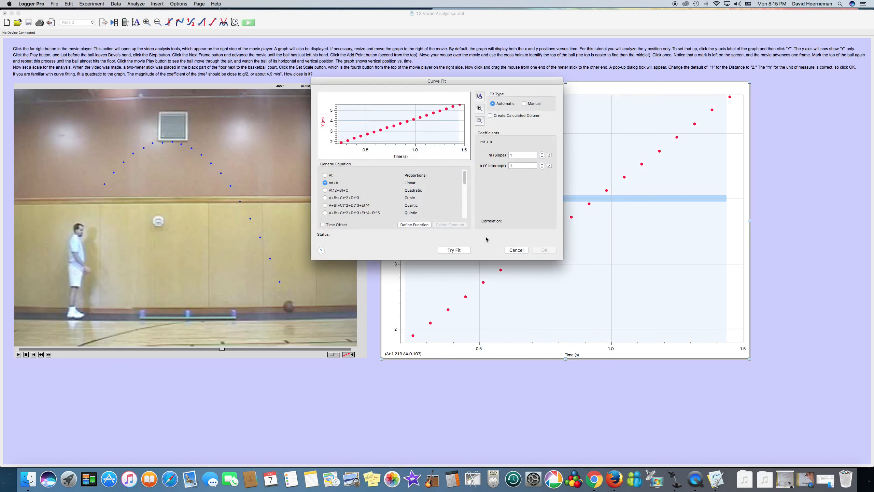
click(455, 250)
click(542, 250)
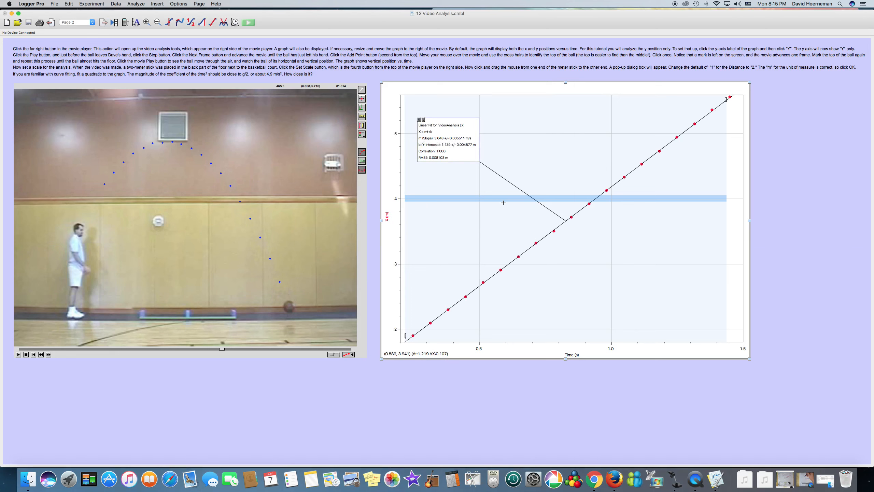
Plot X Velocity against time and set the vertical axis minimum to 0
click(387, 216)
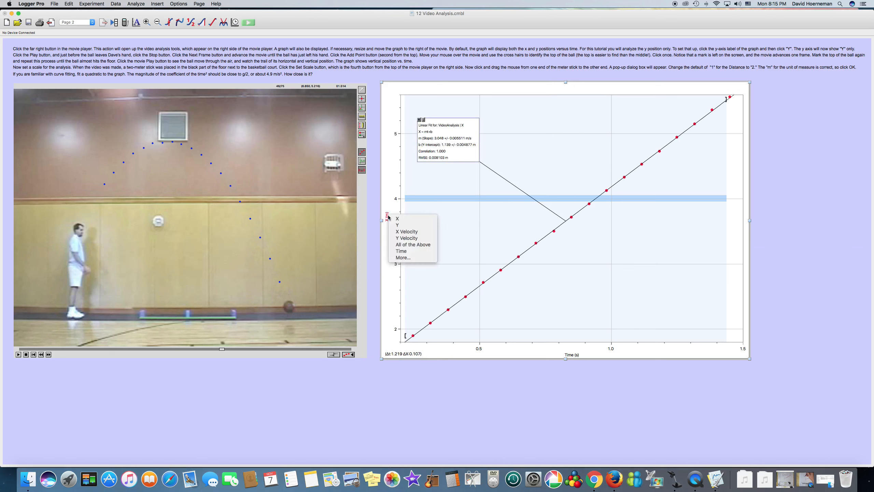
click(406, 232)
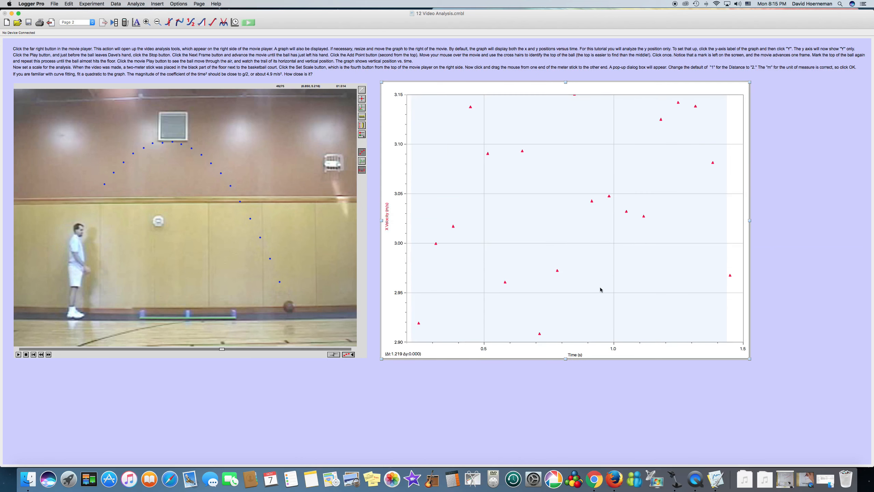
click(400, 343)
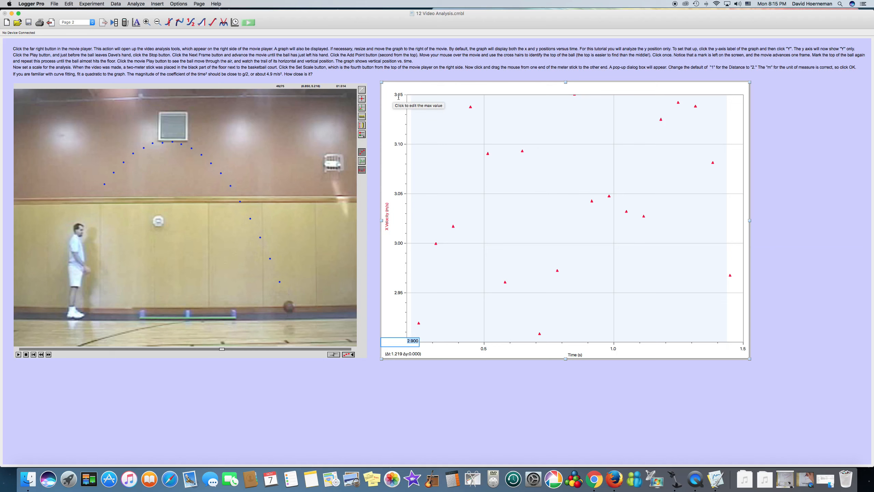
text(0)
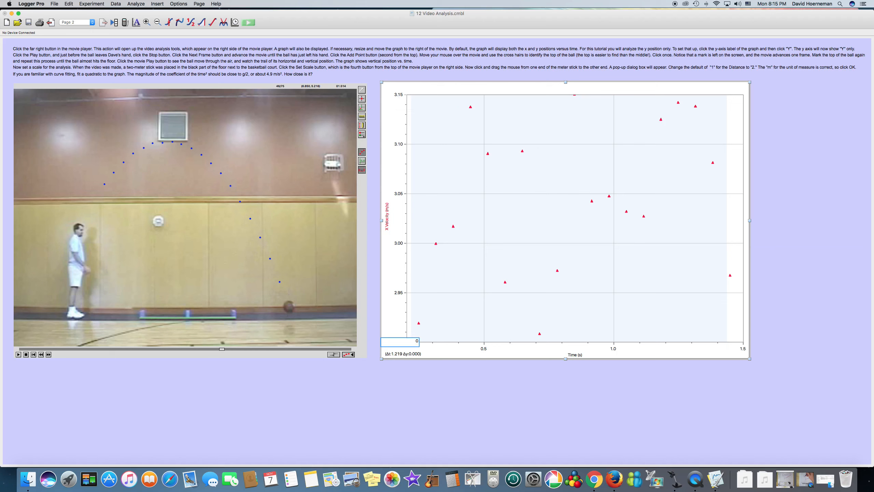
key(Return)
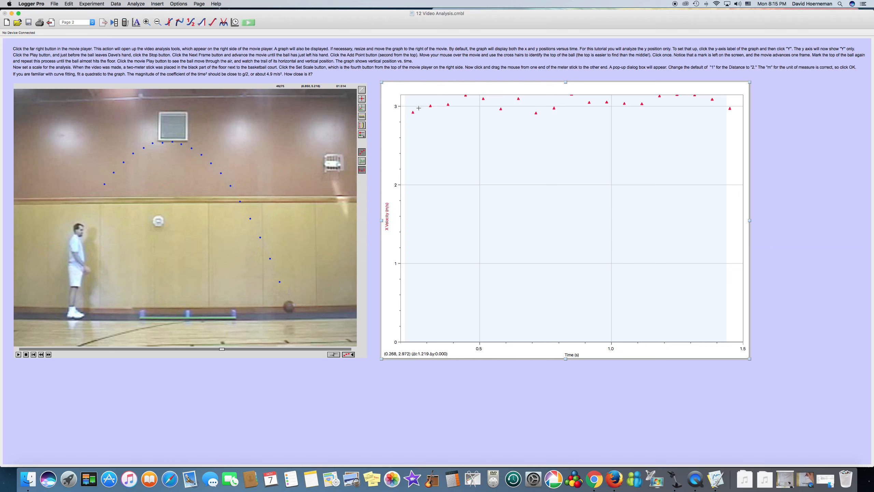
Compute statistics for all the X Velocity points and move the results box into the empty area below them
drag(407, 109, 731, 117)
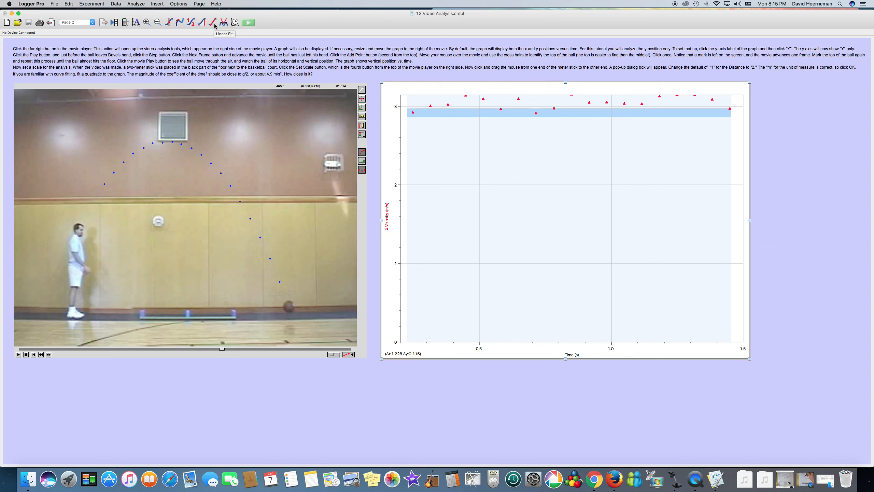
click(191, 25)
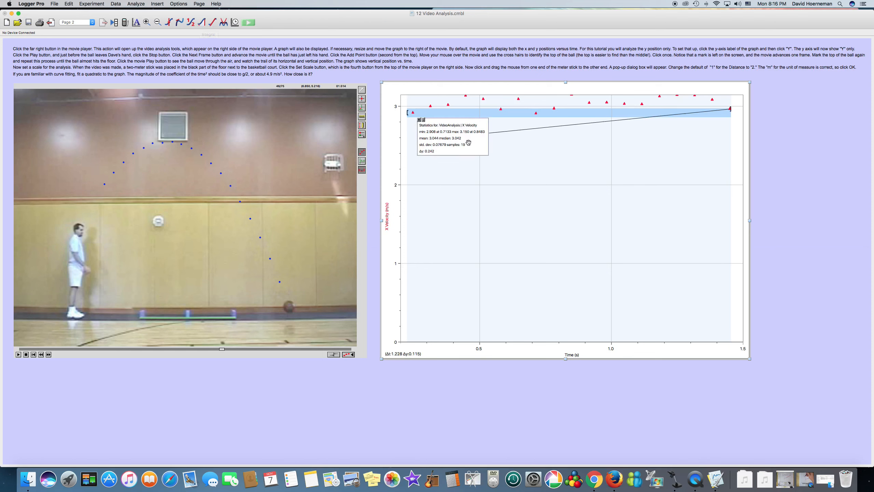
drag(469, 142, 579, 191)
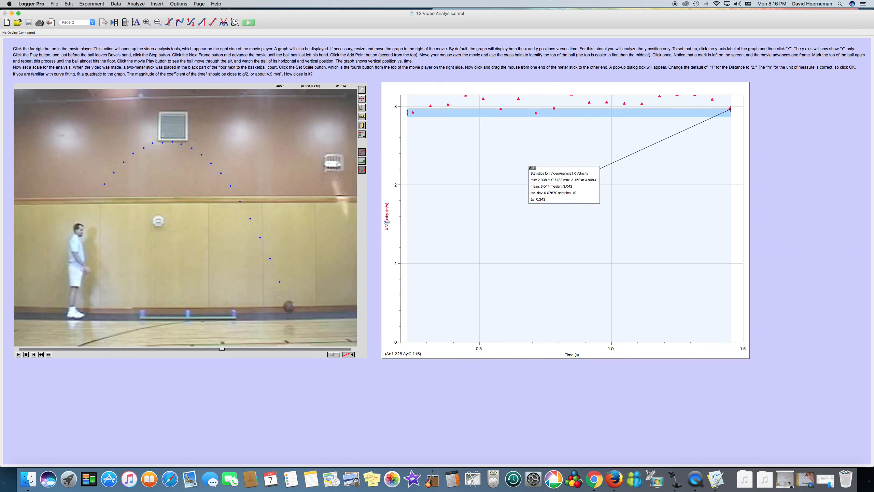
Plot Y Velocity against time and autoscale the graph to fit all its points
click(386, 222)
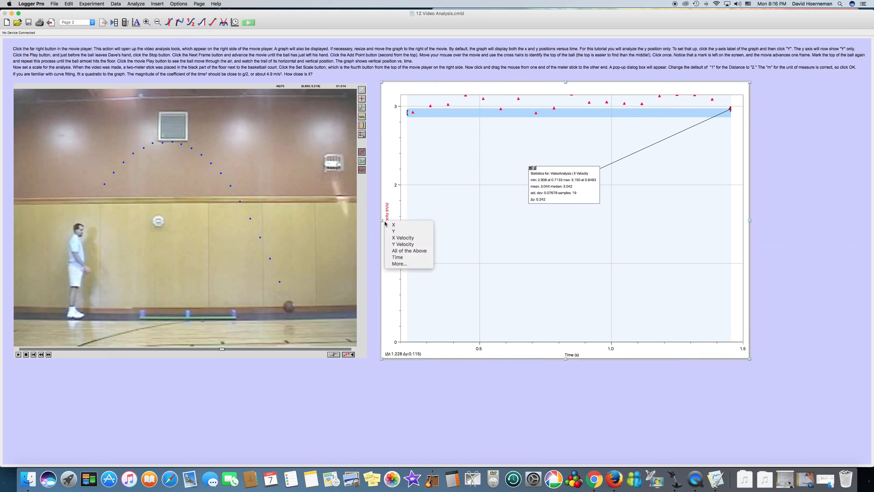
click(397, 244)
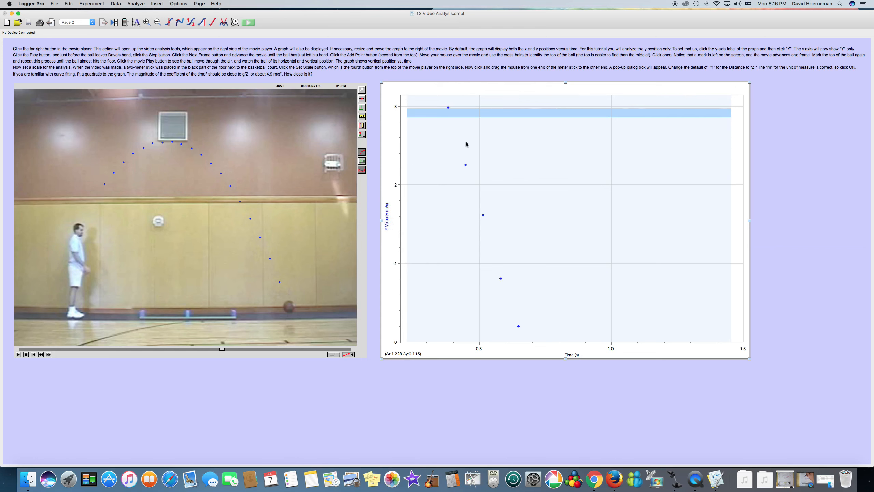
click(396, 343)
click(136, 23)
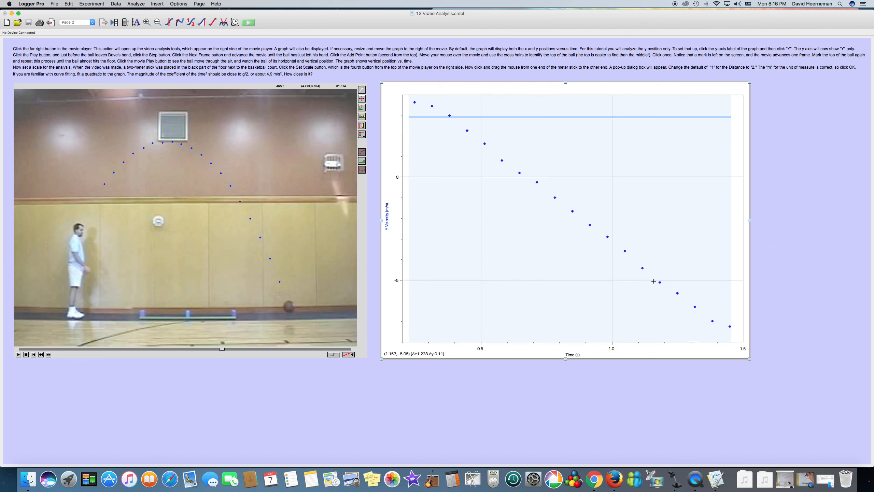
Apply a linear (mt+b) curve fit across the Y Velocity points and move the results box clear of the line
drag(408, 107, 722, 333)
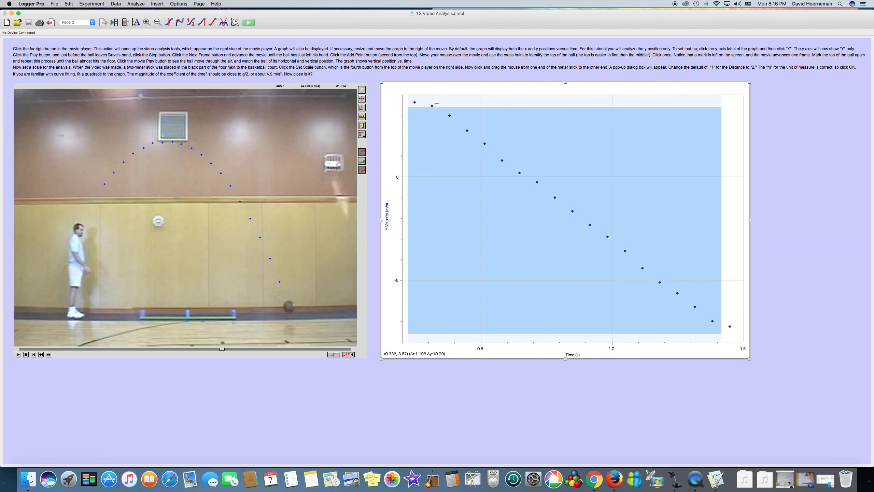
click(223, 23)
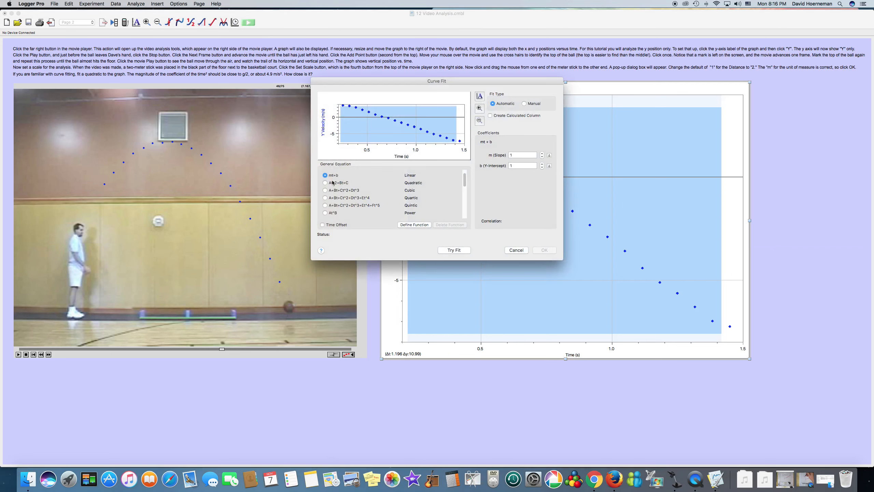
click(454, 250)
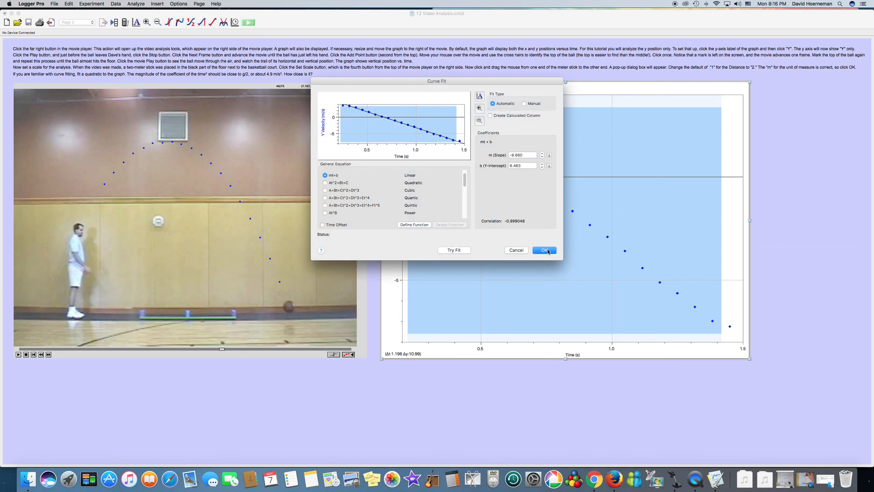
click(548, 250)
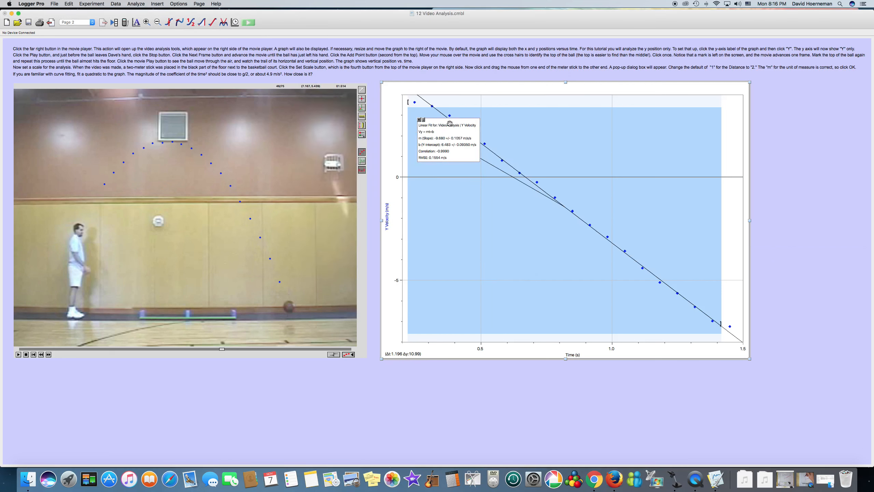
drag(450, 123, 629, 119)
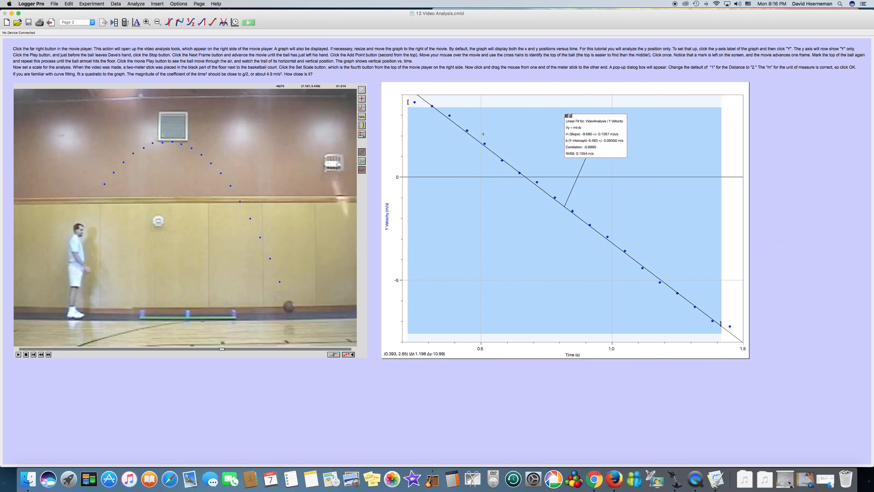